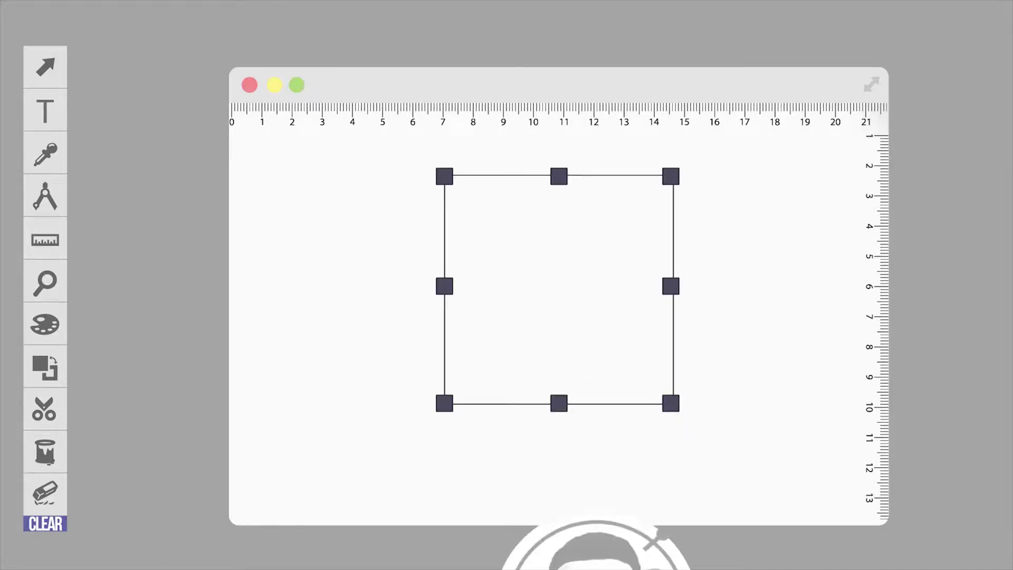
Try solid black on the face logo from the swatches, then restore its original colours
{"action": "left_click", "coordinate": [43, 315]}
{"action": "left_click", "coordinate": [101, 271]}
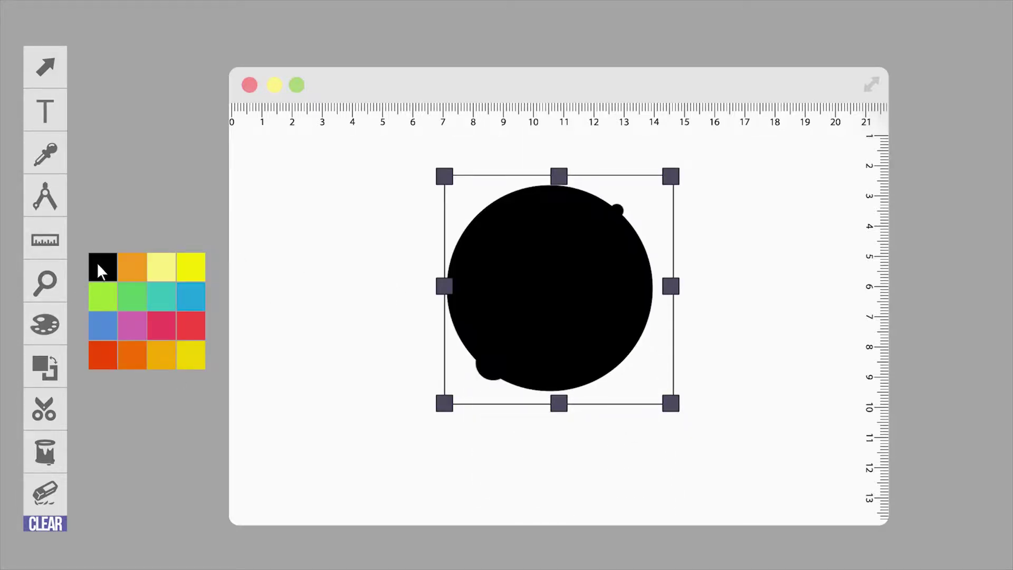
{"action": "left_click", "coordinate": [130, 269]}
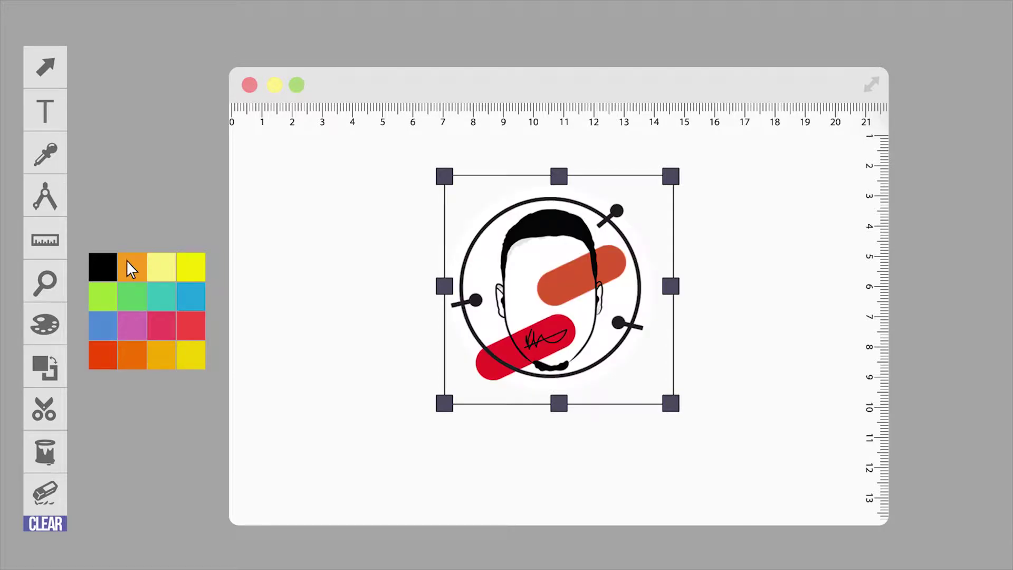
Add the channel's web address as a text line beneath the logo and shift the logo left
{"action": "left_click", "coordinate": [45, 111]}
{"action": "type", "text": "Y"}
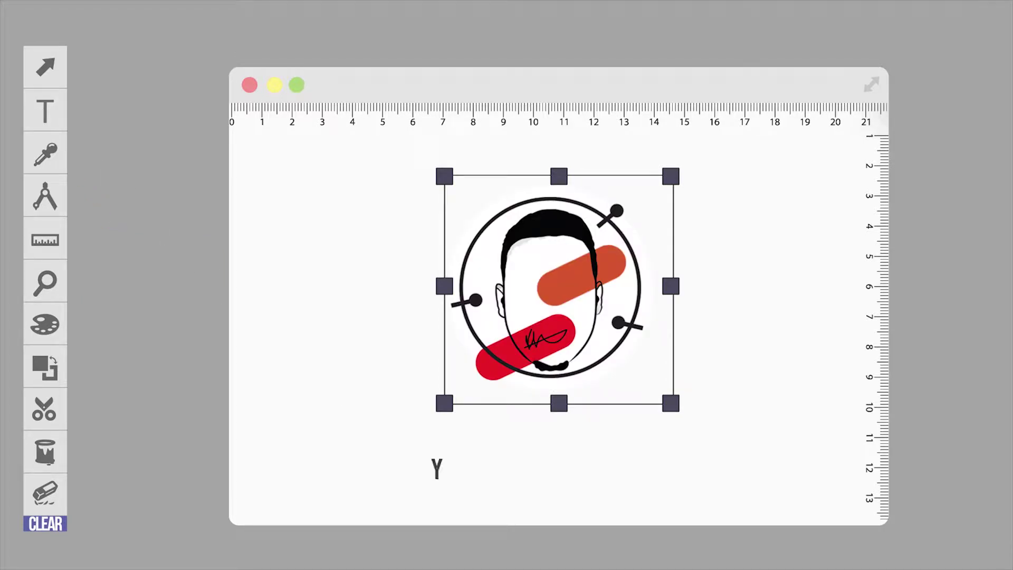
{"action": "type", "text": "OUTUBE.COM/ABDULRAHM113"}
{"action": "left_click_drag", "start_coordinate": [561, 289], "coordinate": [499, 283]}
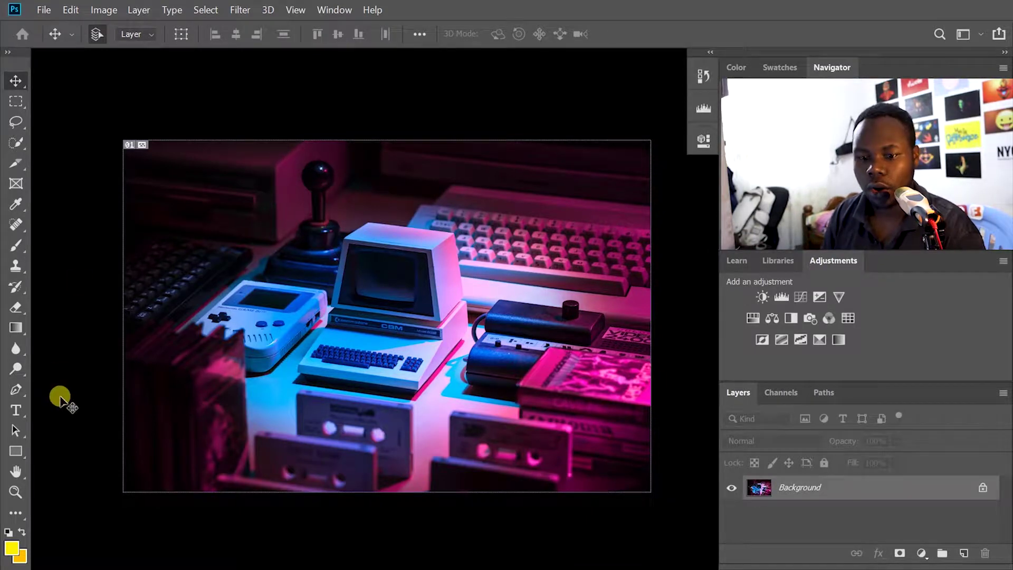
Switch to the Slice Tool and draw a slice over the photo's left half, creating slices 01 and 02
{"action": "key", "text": "c"}
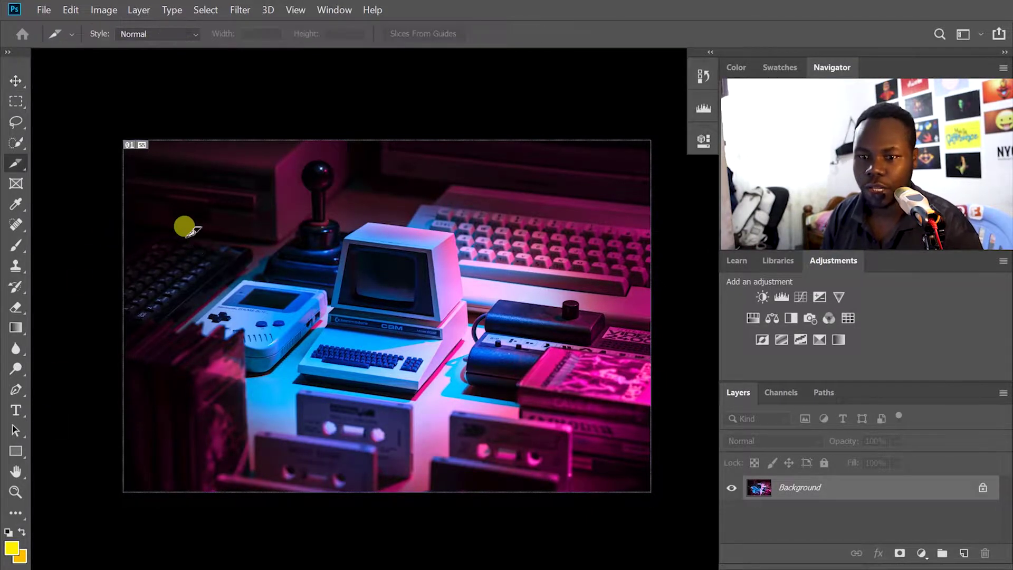
{"action": "right_click", "coordinate": [16, 168]}
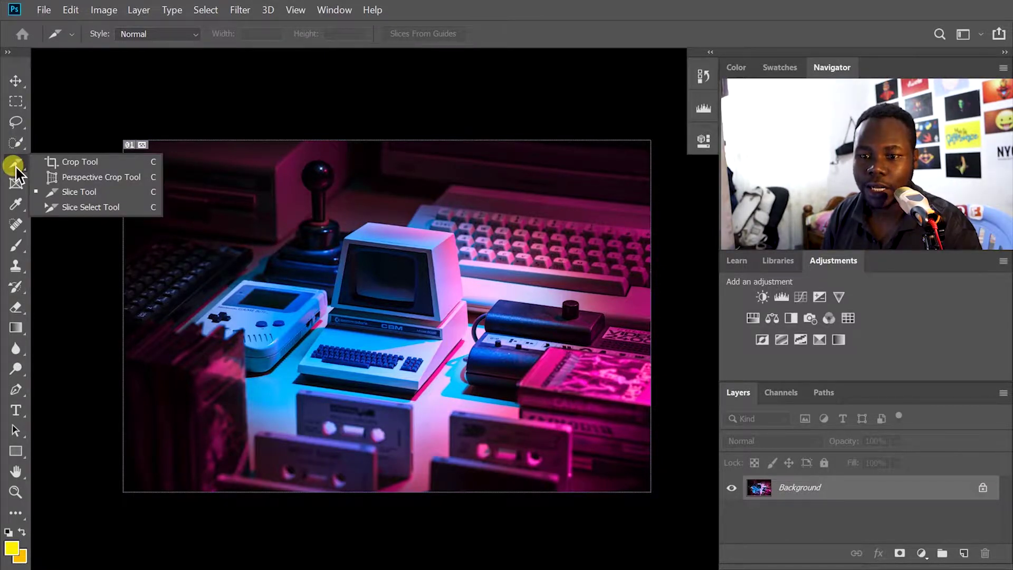
{"action": "left_click", "coordinate": [90, 197]}
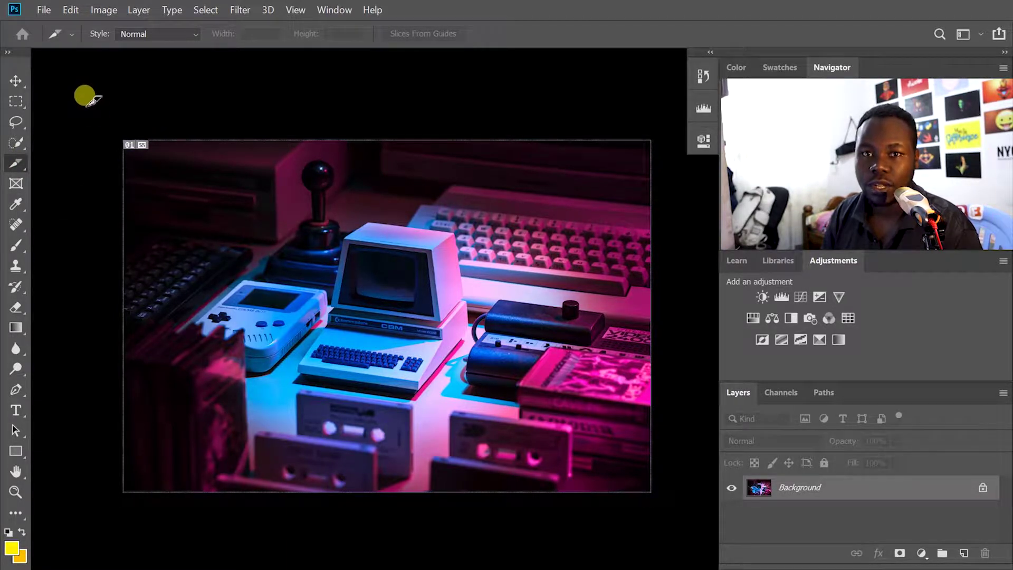
{"action": "left_click_drag", "start_coordinate": [88, 108], "coordinate": [371, 528]}
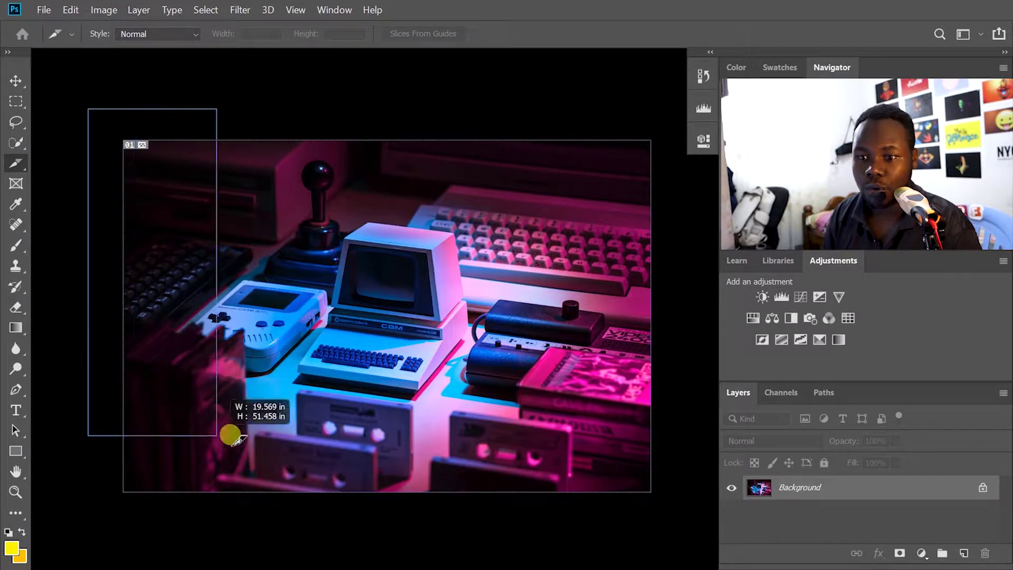
{"action": "left_click_drag", "start_coordinate": [370, 528], "coordinate": [391, 534]}
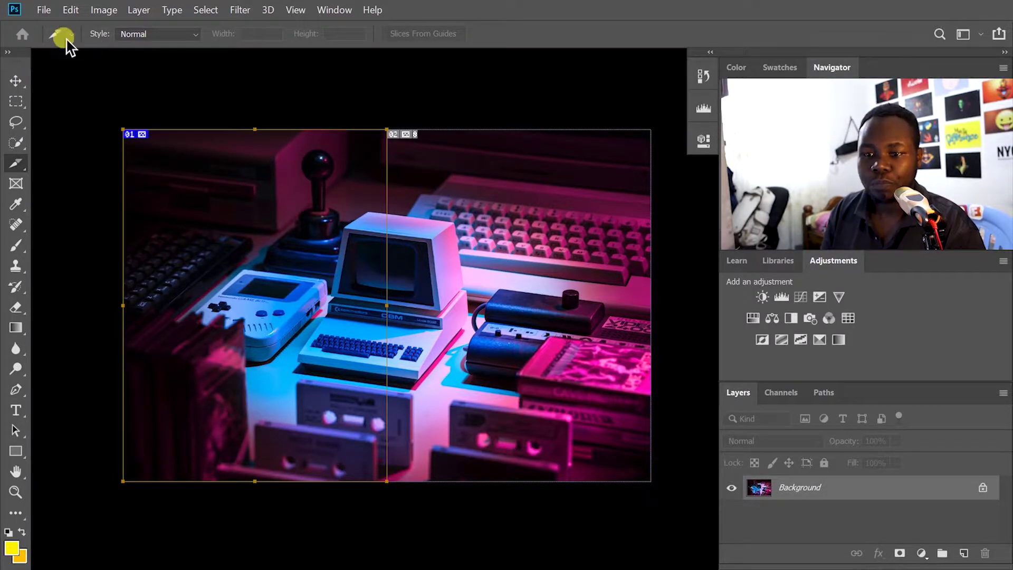
Preview the sliced photo in Save for Web (Legacy) at 12.5% zoom, inspecting slices 02 and 01
{"action": "left_click", "coordinate": [42, 11]}
{"action": "mouse_move", "coordinate": [60, 214]}
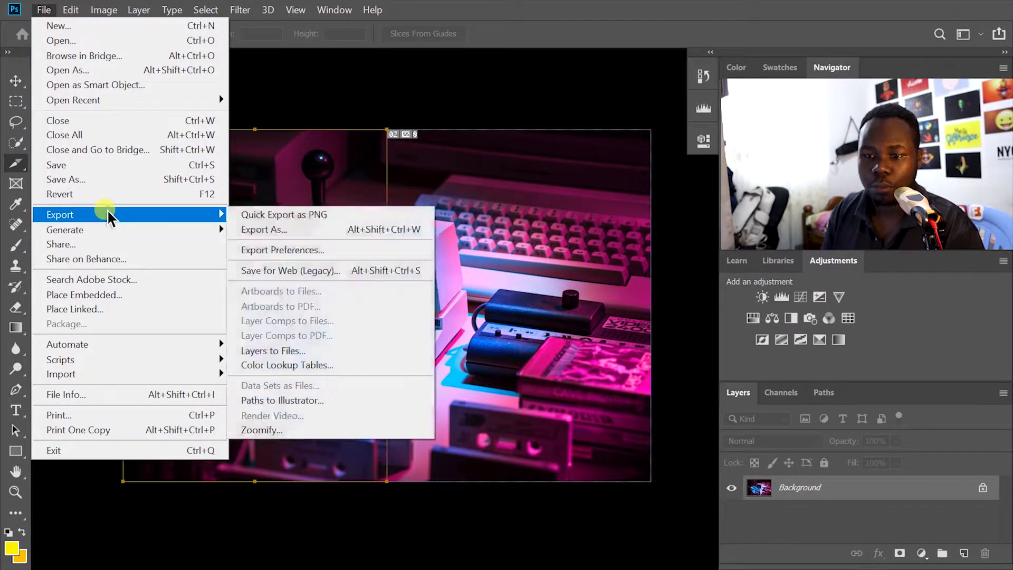
{"action": "left_click", "coordinate": [309, 269]}
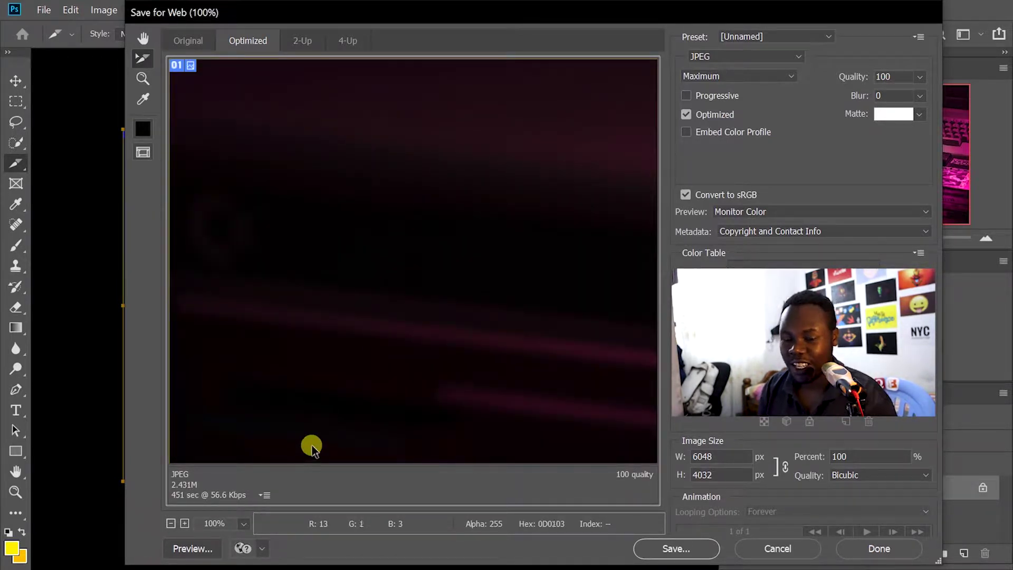
{"action": "left_click", "coordinate": [171, 523]}
{"action": "left_click", "coordinate": [170, 524]}
{"action": "left_click", "coordinate": [185, 524]}
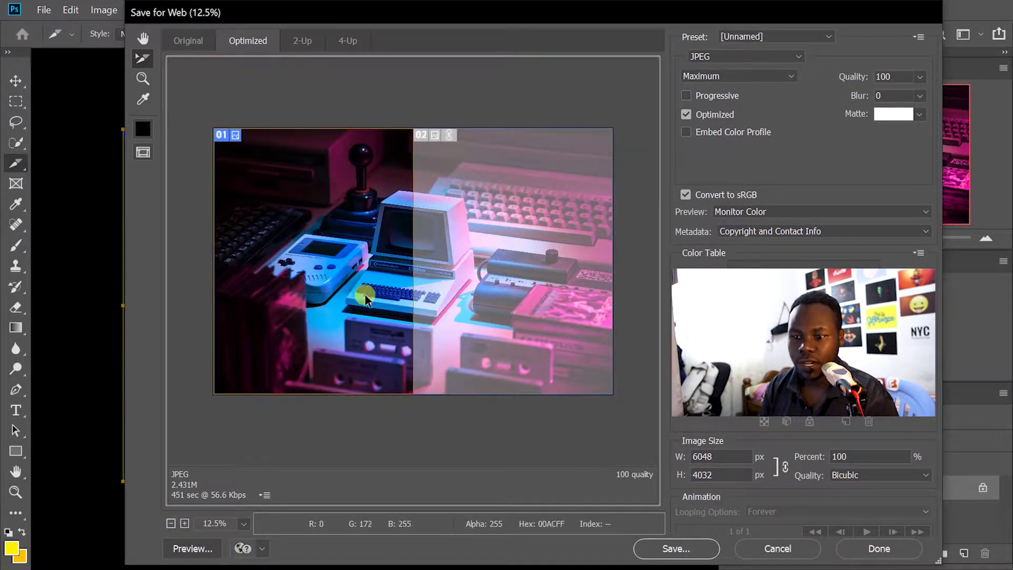
{"action": "left_click", "coordinate": [491, 205]}
{"action": "left_click", "coordinate": [331, 238]}
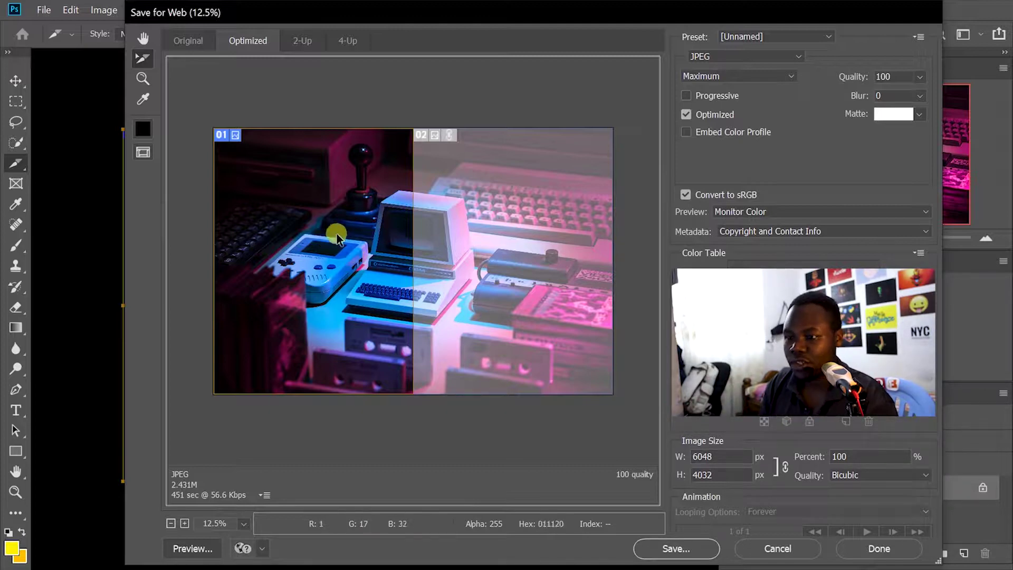
{"action": "left_click", "coordinate": [726, 56]}
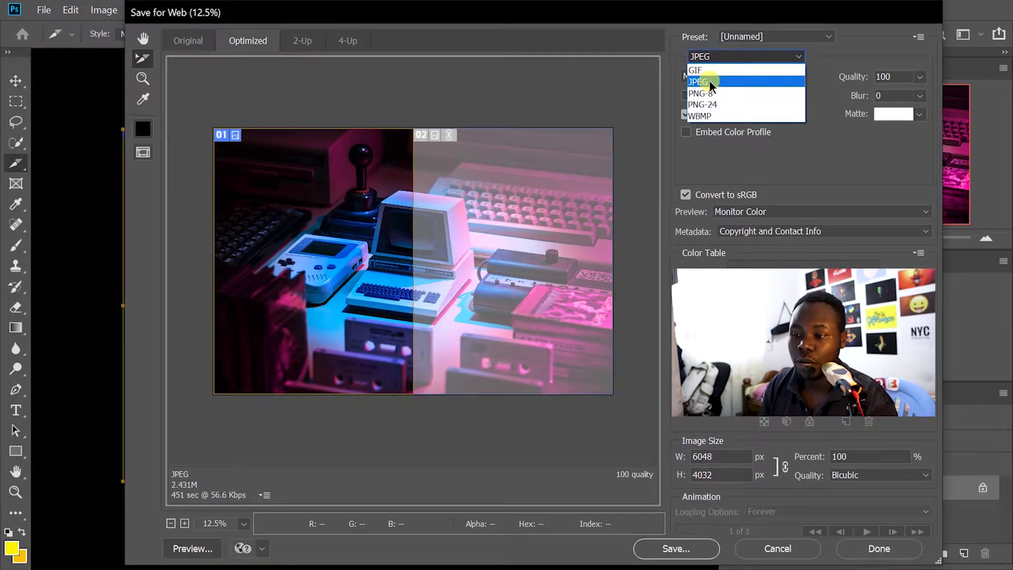
Keep the slices as JPEG Maximum, quality 100, at 2000 px width, and start saving
{"action": "left_click", "coordinate": [709, 82]}
{"action": "left_click", "coordinate": [762, 77]}
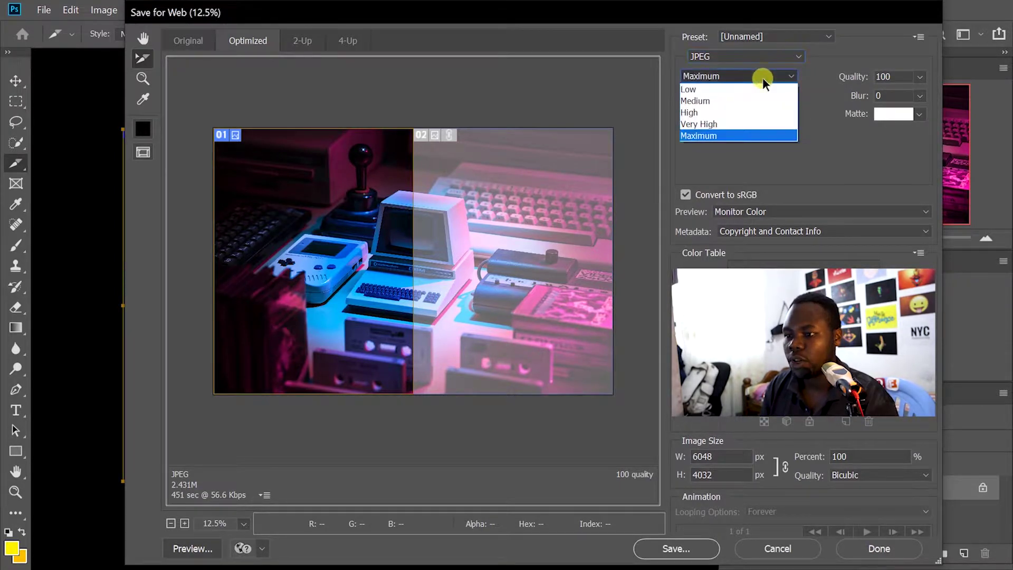
{"action": "left_click", "coordinate": [762, 77]}
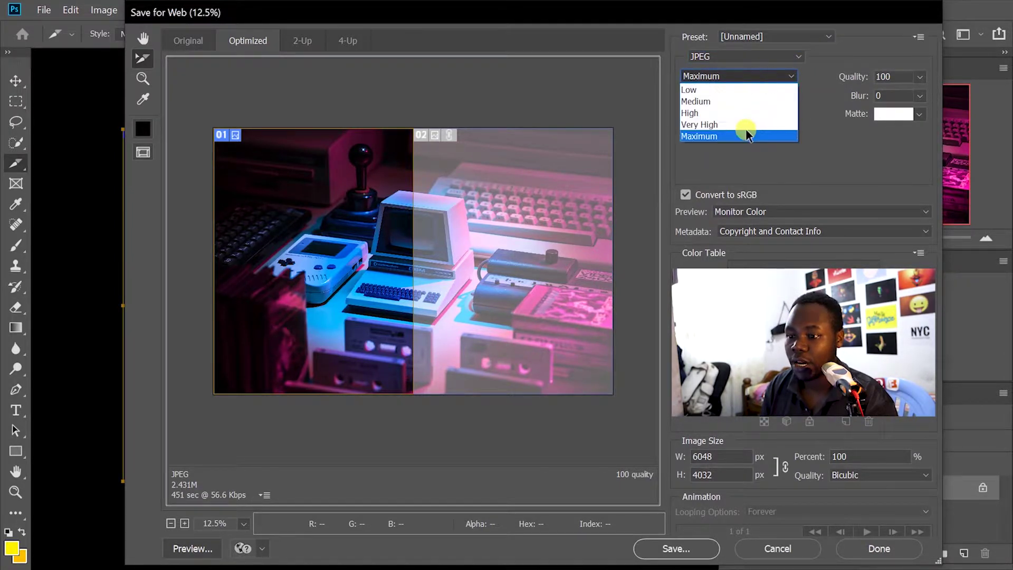
{"action": "left_click", "coordinate": [744, 136]}
{"action": "left_click", "coordinate": [921, 76]}
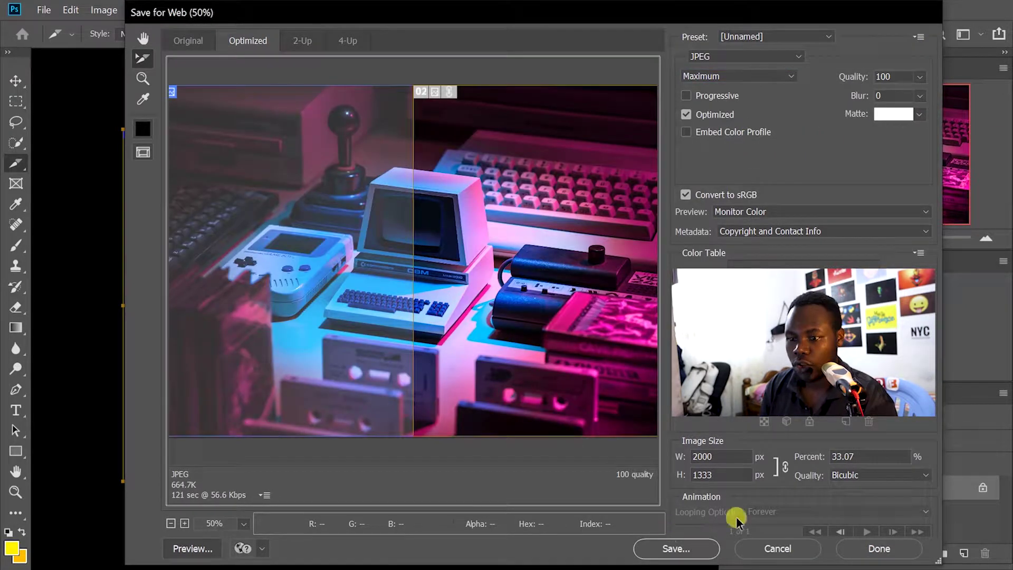
{"action": "left_click_drag", "start_coordinate": [722, 455], "coordinate": [681, 450]}
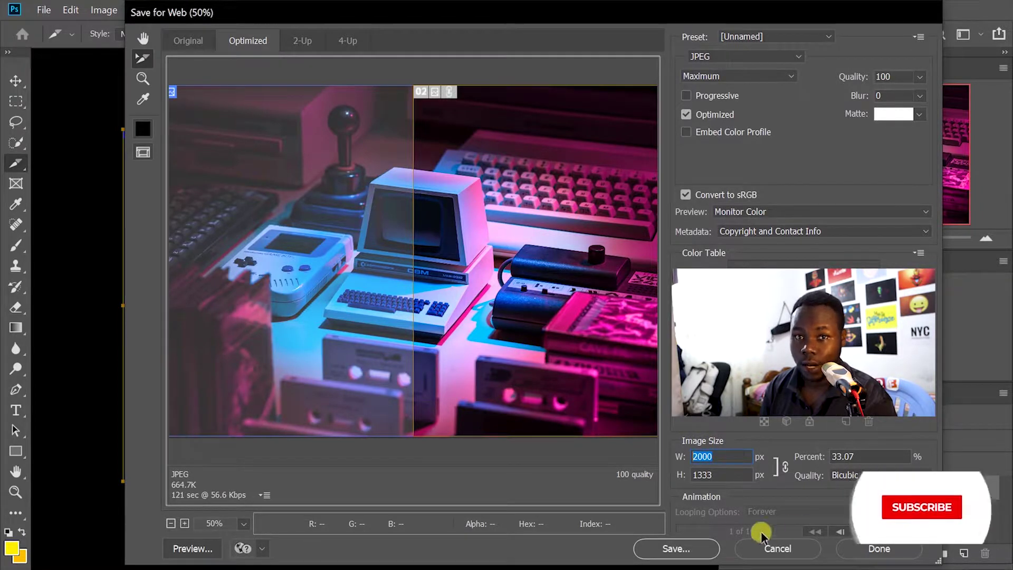
{"action": "left_click", "coordinate": [686, 548]}
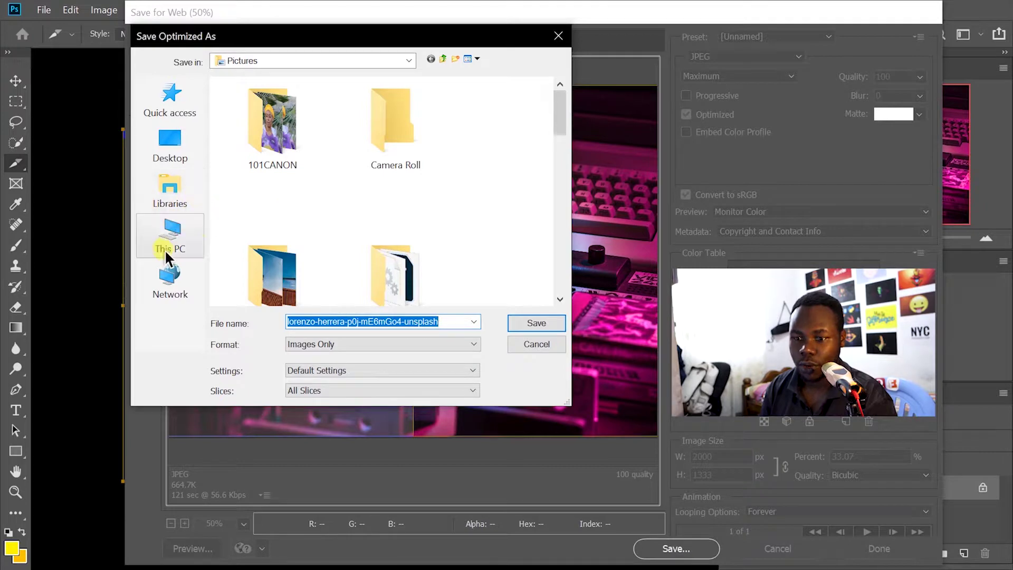
Navigate the save window to the Pictures library folder
{"action": "left_click", "coordinate": [169, 186]}
{"action": "left_click", "coordinate": [279, 227]}
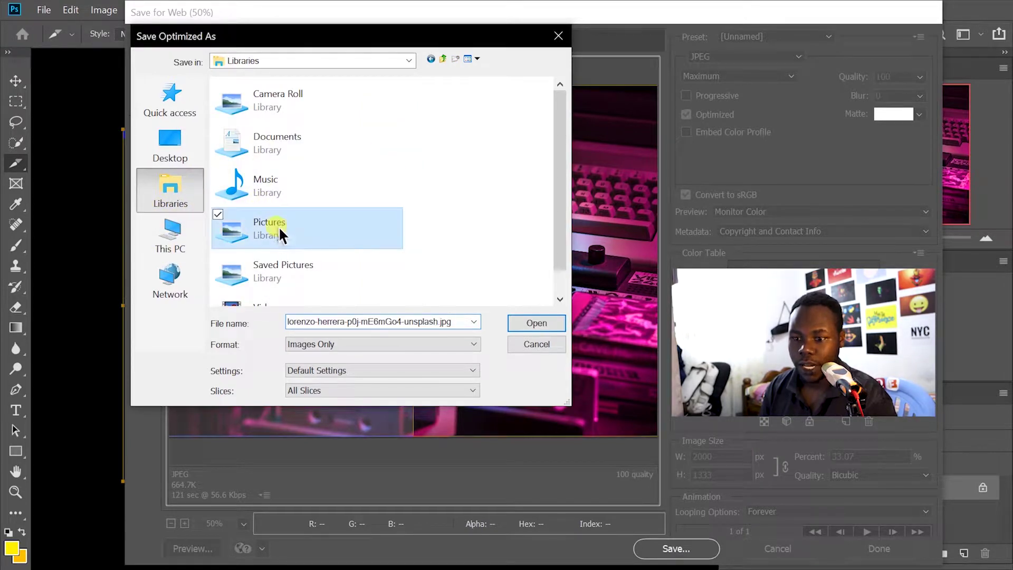
{"action": "double_click", "coordinate": [316, 228]}
{"action": "scroll", "coordinate": [477, 203], "scroll_direction": "down", "scroll_amount": 1}
{"action": "scroll", "coordinate": [491, 238], "scroll_direction": "down", "scroll_amount": 1}
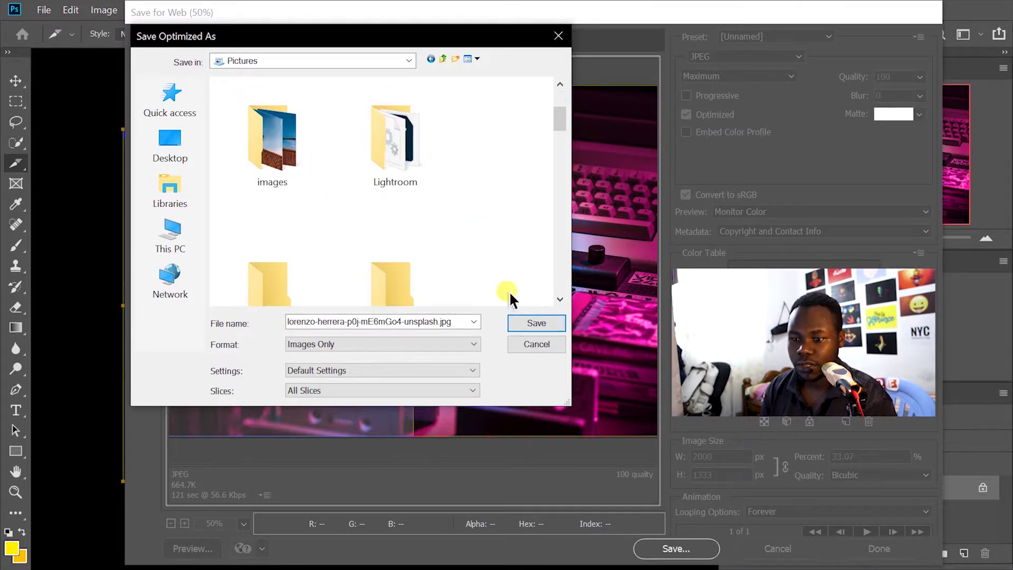
{"action": "scroll", "coordinate": [528, 237], "scroll_direction": "up", "scroll_amount": 2}
Create a new Retro folder inside Pictures and save the slices into it
{"action": "right_click", "coordinate": [475, 216]}
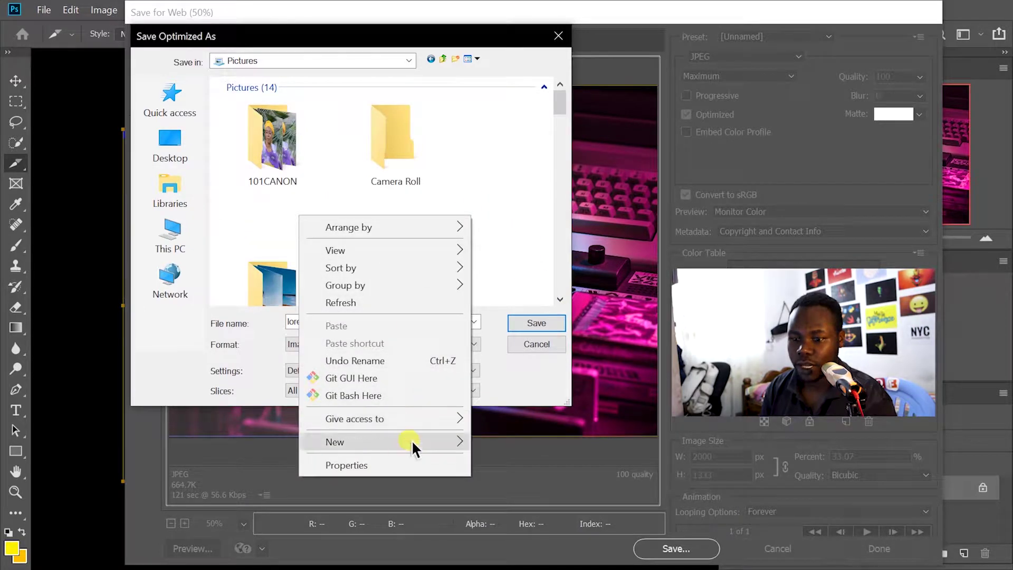
{"action": "mouse_move", "coordinate": [385, 441]}
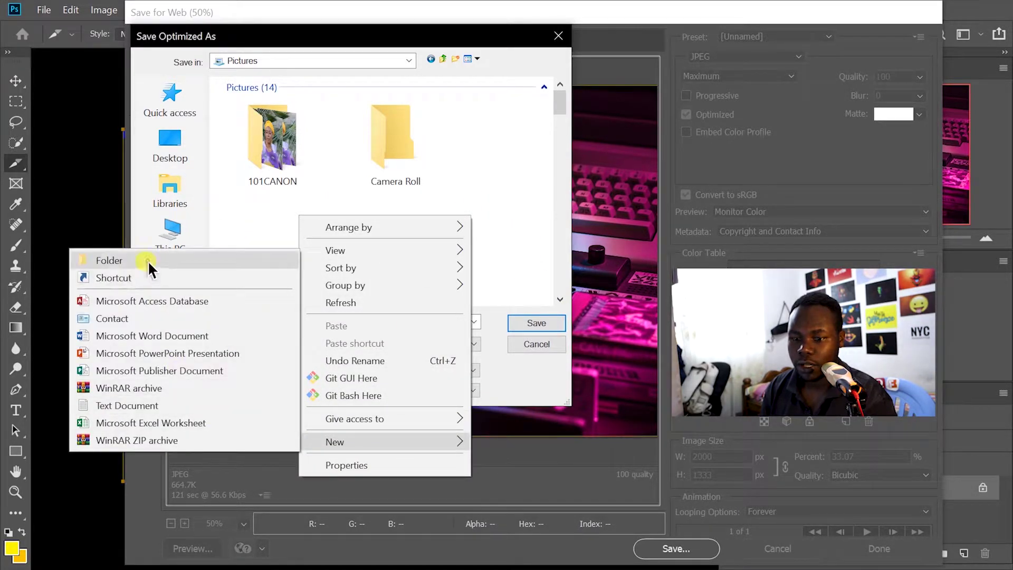
{"action": "left_click", "coordinate": [148, 260]}
{"action": "type", "text": "R"}
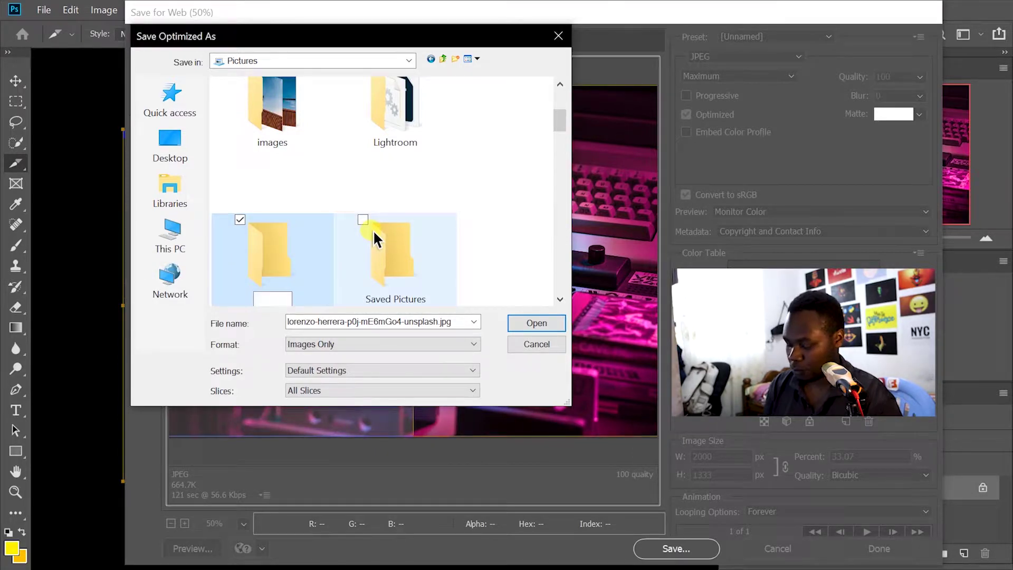
{"action": "type", "text": "etro"}
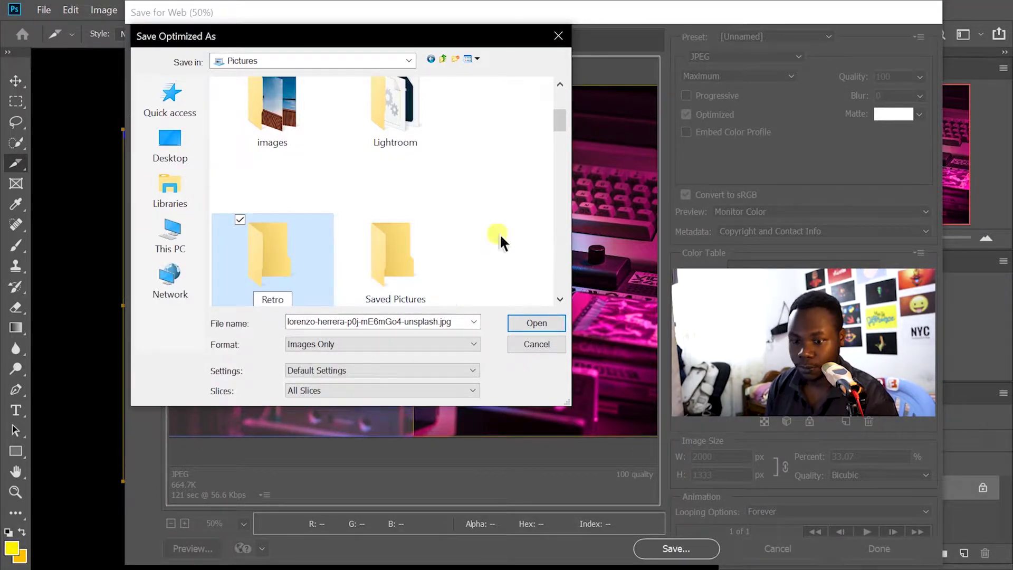
{"action": "double_click", "coordinate": [302, 254]}
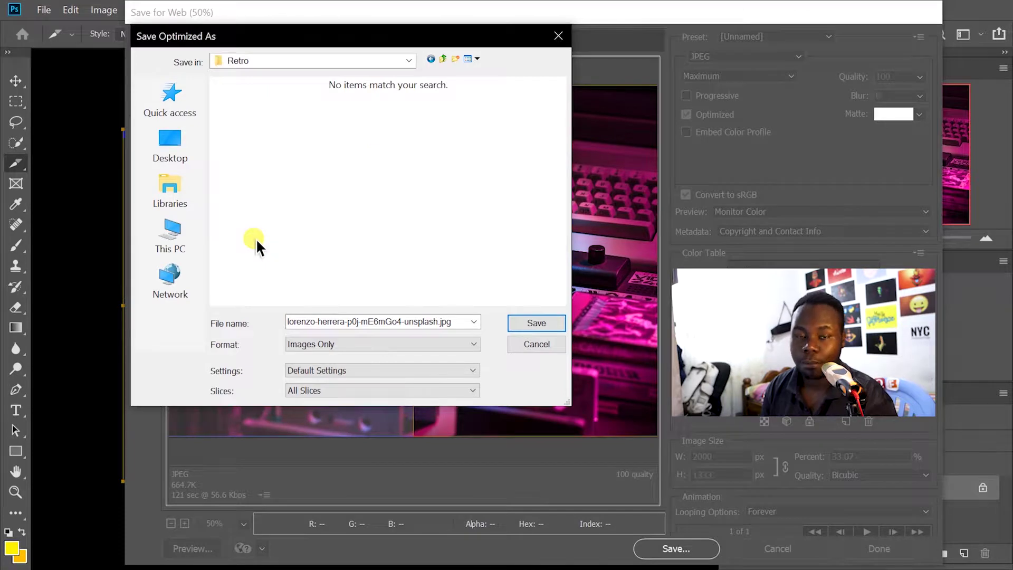
{"action": "left_click", "coordinate": [521, 322]}
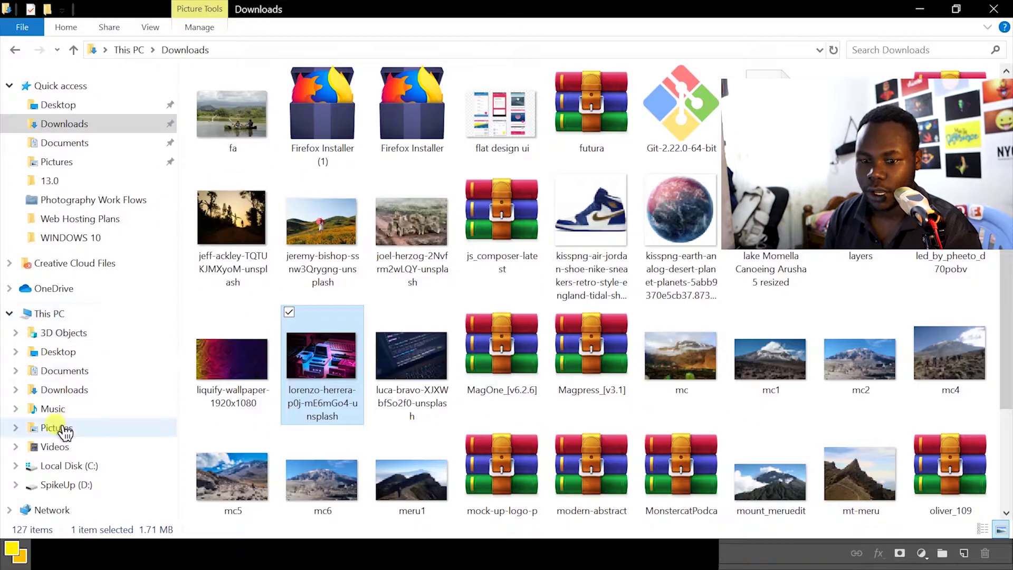
Browse to Pictures > Retro > images and open the _01 left-half JPEG
{"action": "left_click", "coordinate": [58, 428]}
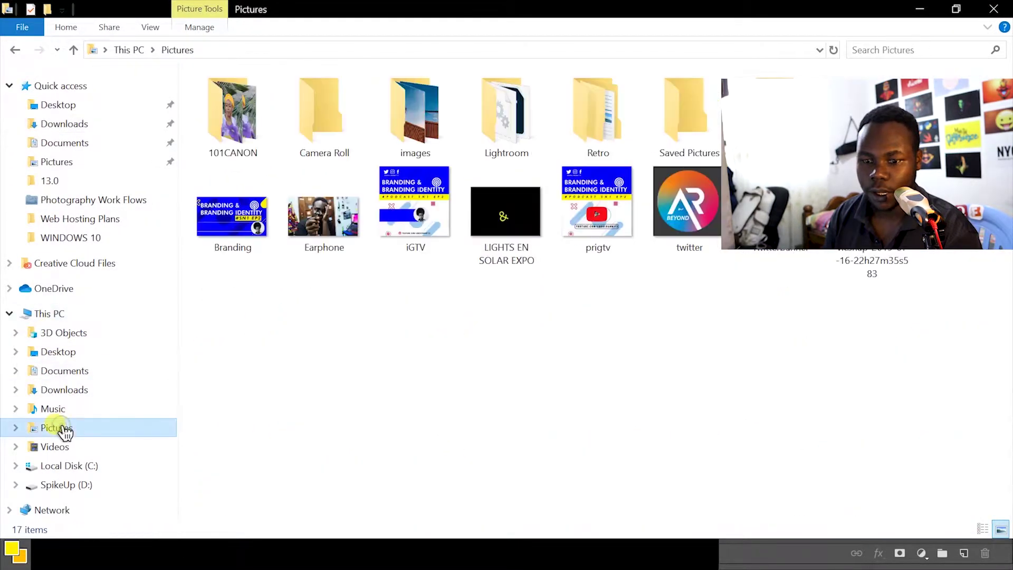
{"action": "double_click", "coordinate": [587, 100]}
{"action": "double_click", "coordinate": [220, 120]}
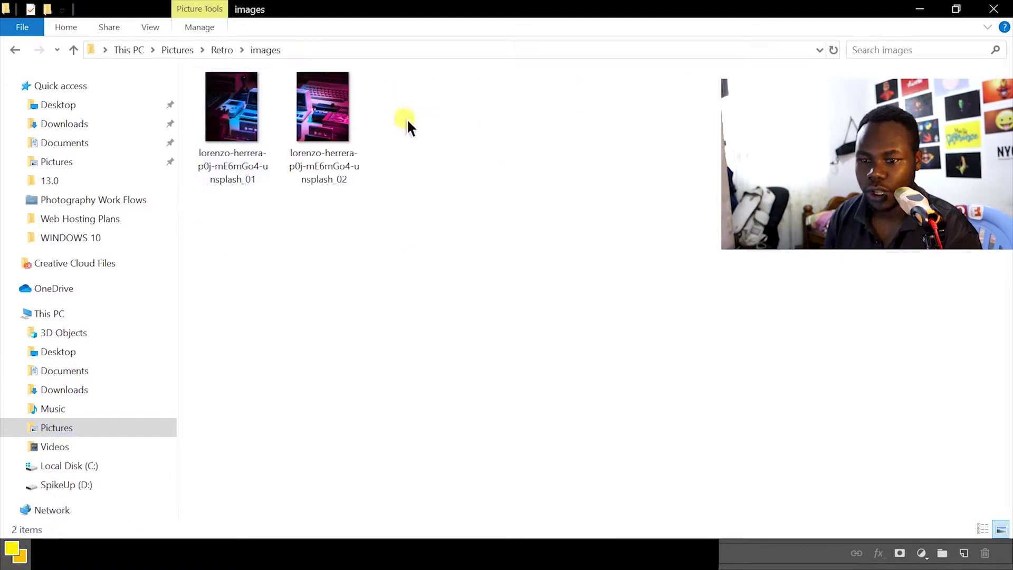
{"action": "left_click", "coordinate": [219, 95]}
{"action": "left_click", "coordinate": [346, 111]}
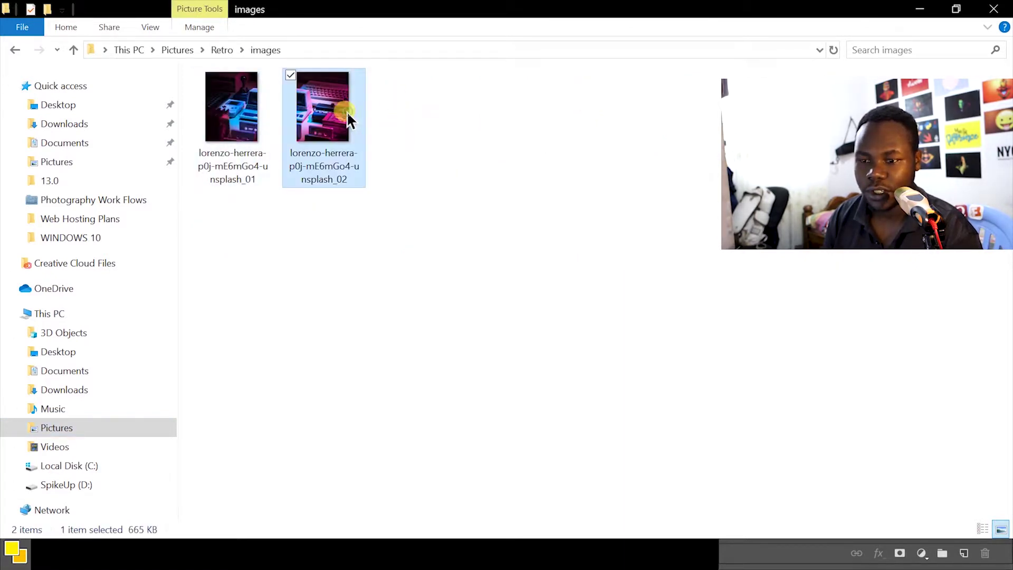
{"action": "left_click", "coordinate": [257, 111]}
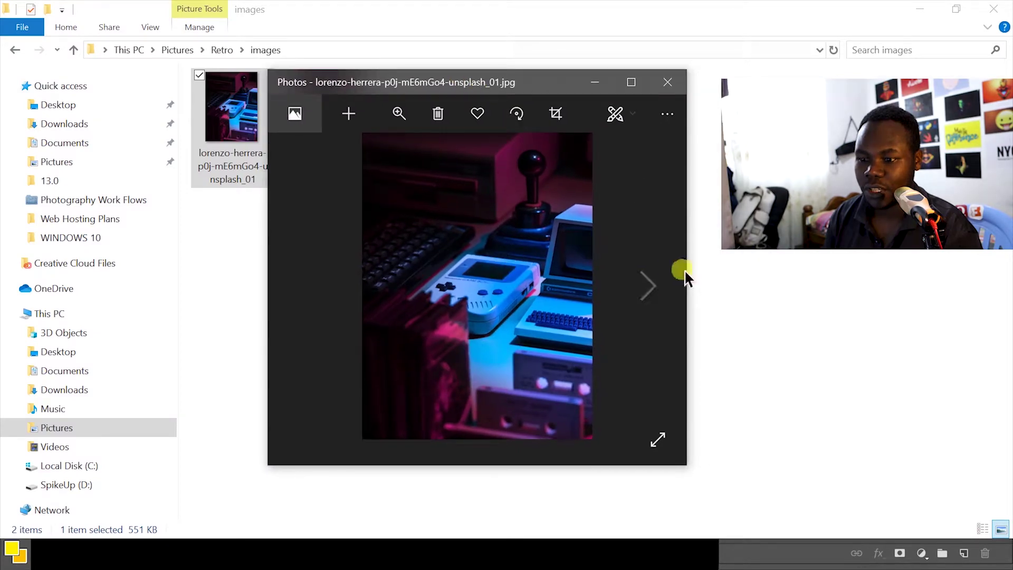
View the _02 right half in Photos, then return to the _01 left half
{"action": "left_click", "coordinate": [654, 285]}
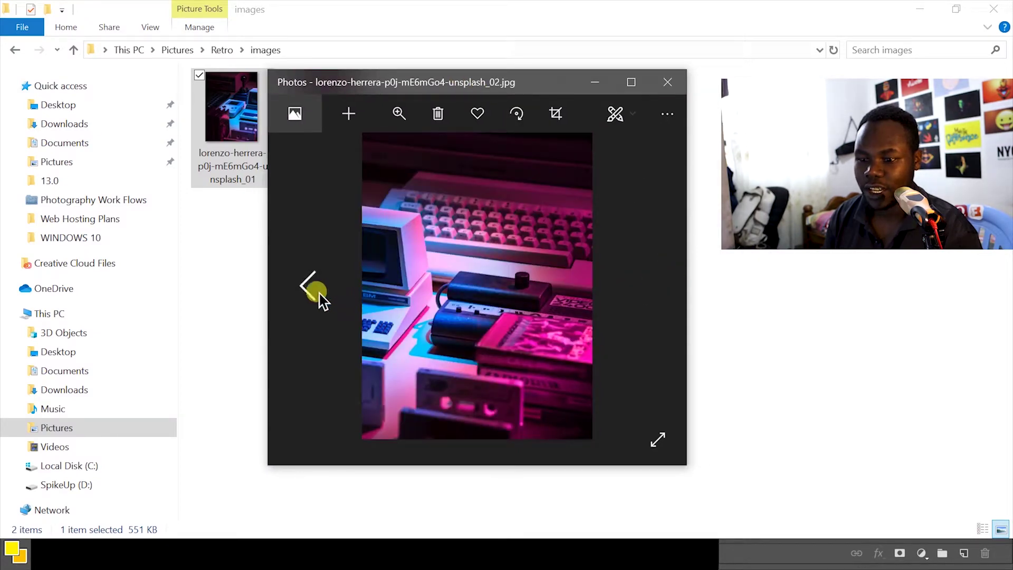
{"action": "left_click", "coordinate": [323, 288]}
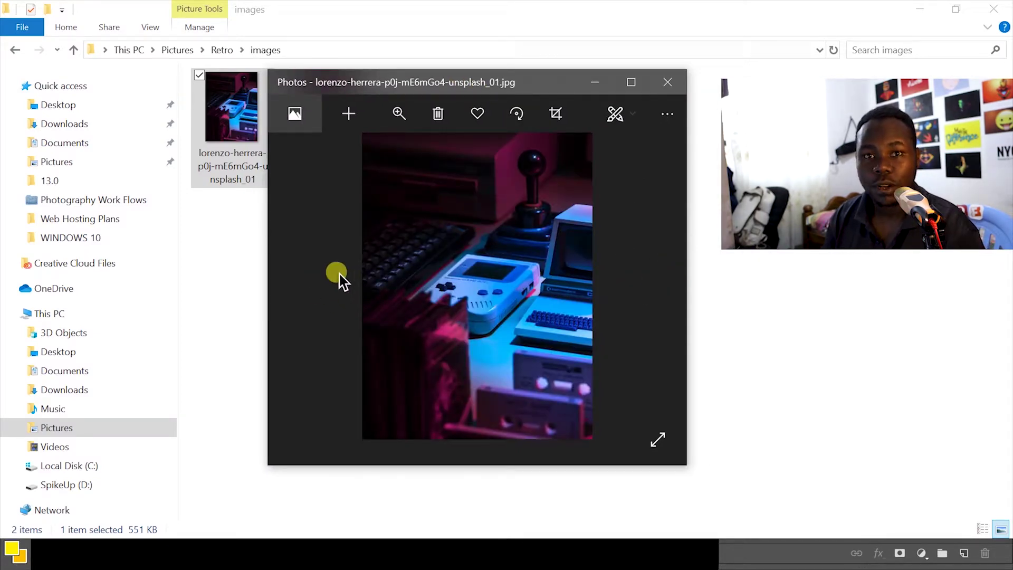